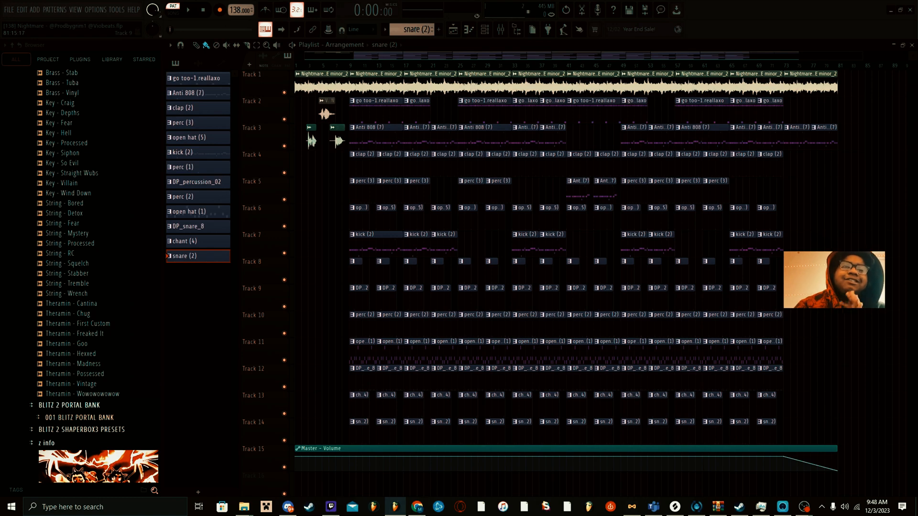
# - Solo Track 1 to play the Nightmare melody loop alone, and bring the other playlist tracks back in
pyautogui.keyDown('ctrl'); pyautogui.click(287, 93); pyautogui.keyUp('ctrl')
pyautogui.press('space')
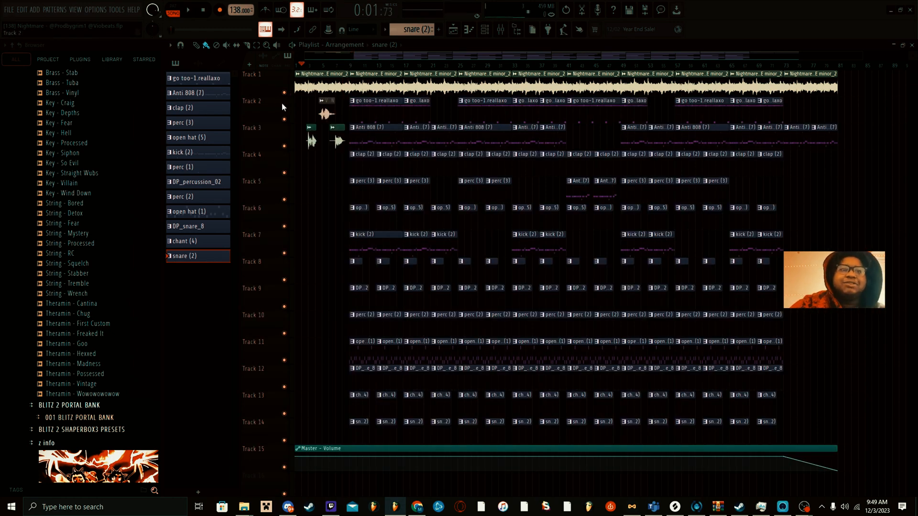
pyautogui.rightClick(284, 92)
pyautogui.rightClick(284, 92)
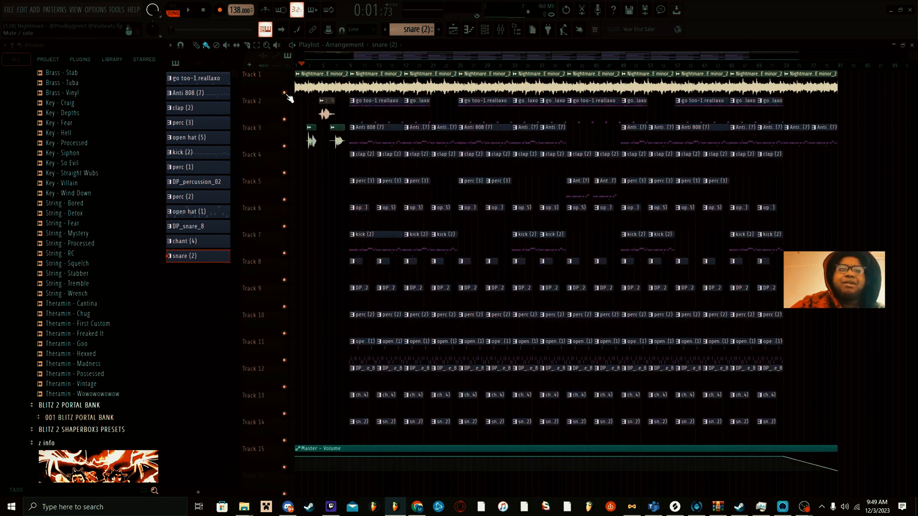
# - Open the Anti 808 (7) pattern in the piano roll and play back its notes
pyautogui.doubleClick(379, 108)
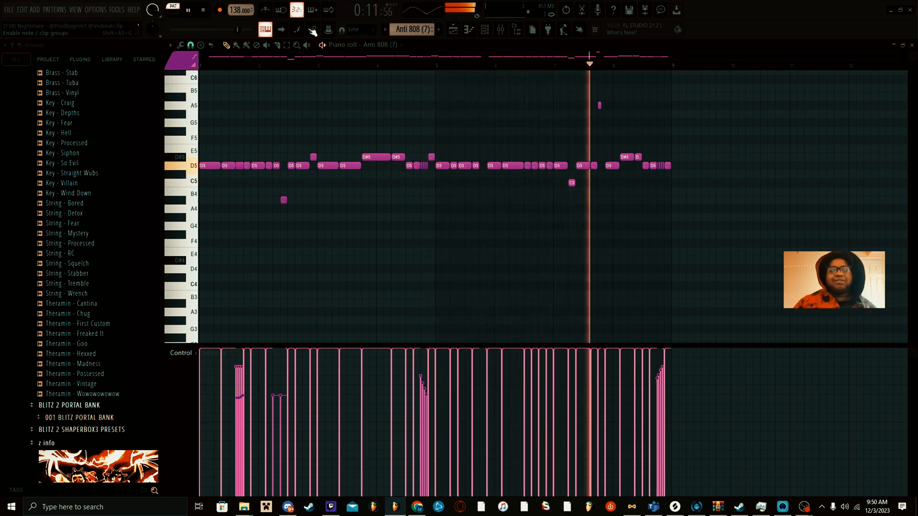
pyautogui.click(454, 32)
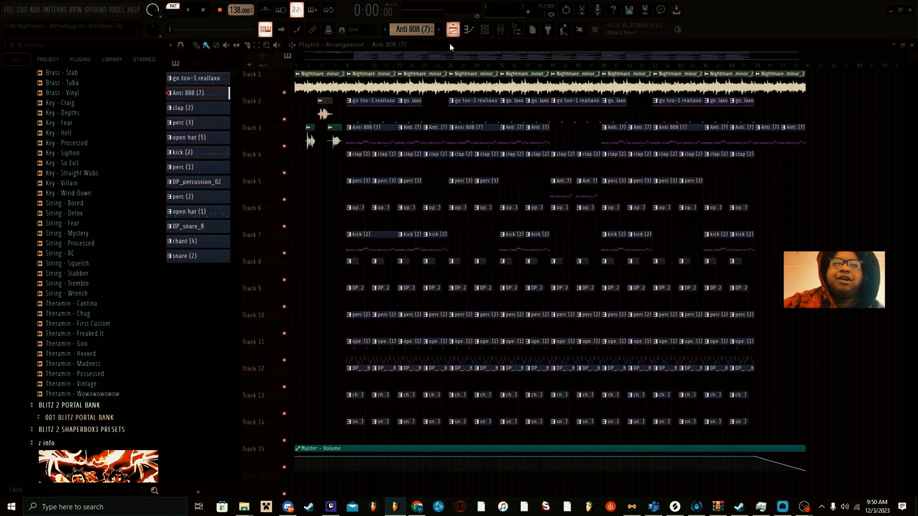
pyautogui.doubleClick(362, 160)
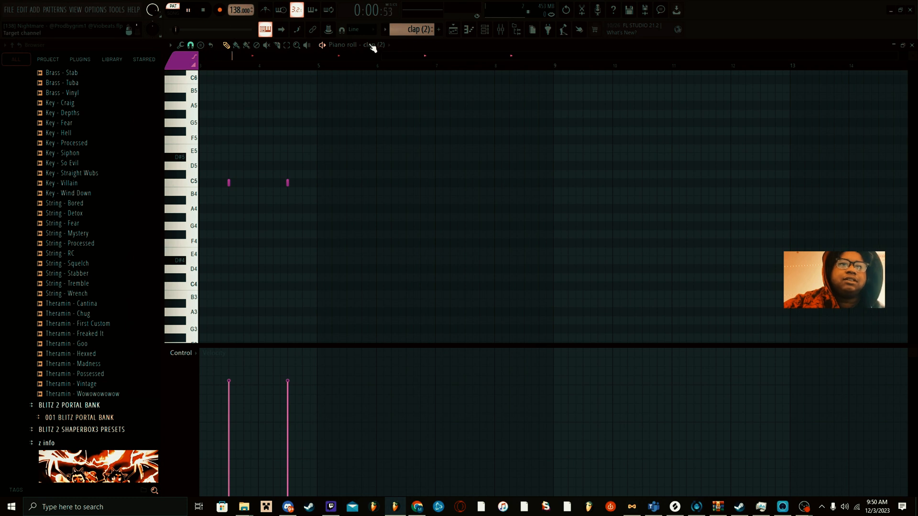
pyautogui.click(483, 33)
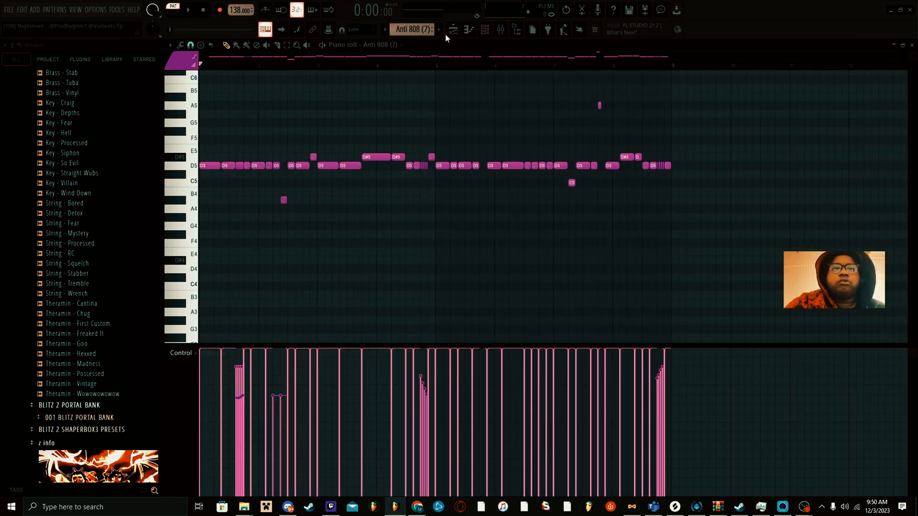
pyautogui.press('space')
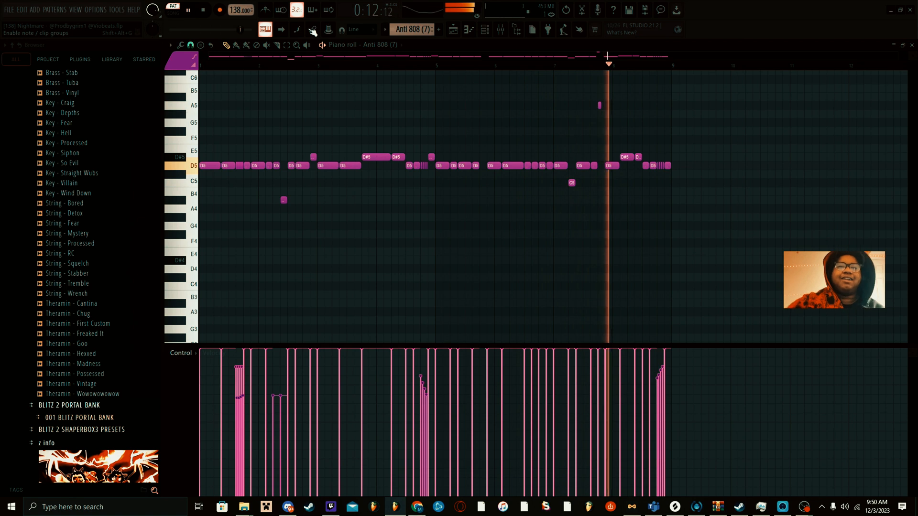
# - Open the clap (2) pattern from the playlist, play it in the piano roll, and return to the playlist
pyautogui.click(454, 33)
pyautogui.doubleClick(362, 160)
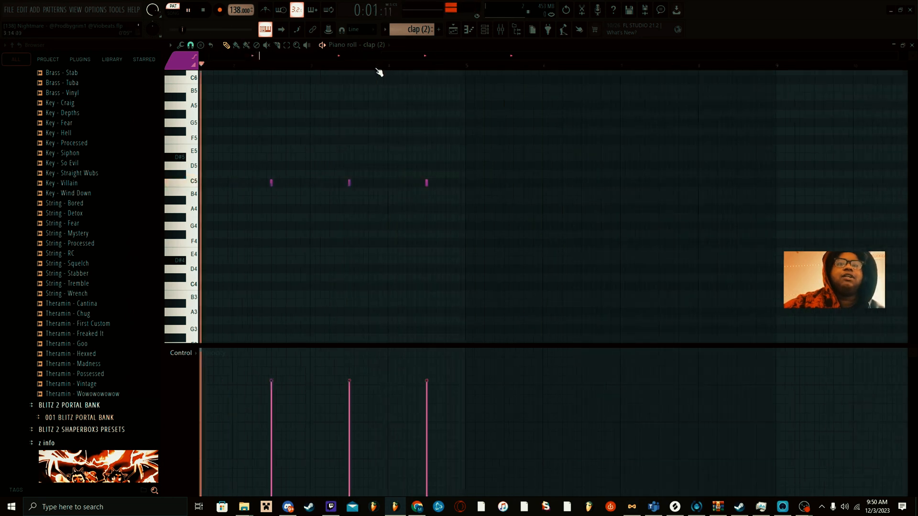
pyautogui.click(521, 66)
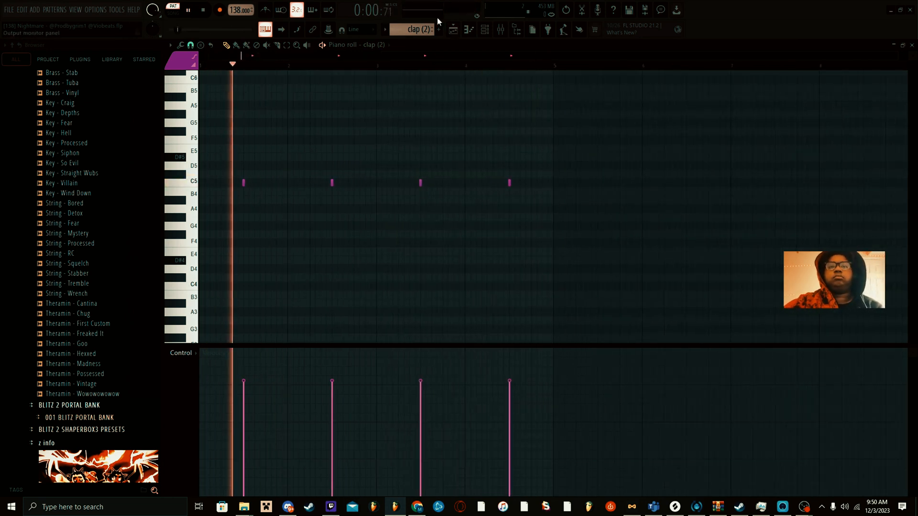
pyautogui.click(448, 33)
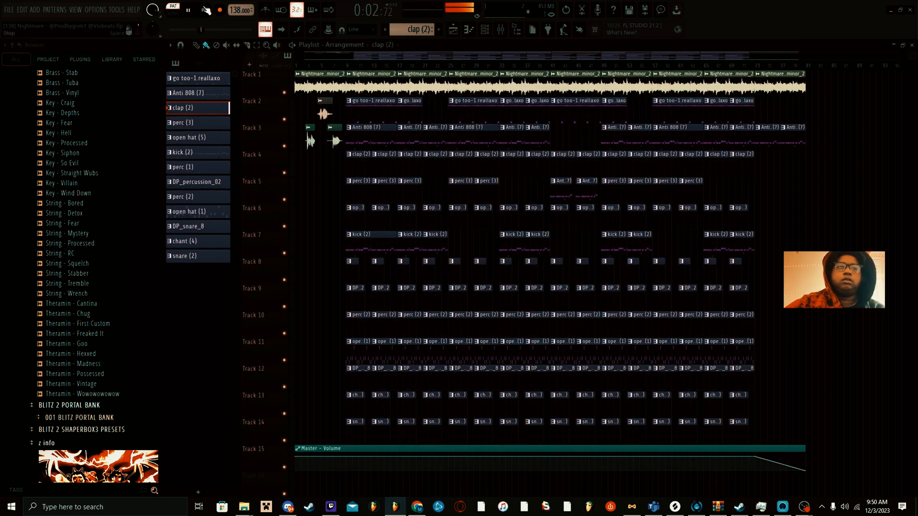
# - Play the perc (3) and open hat (5) patterns in the piano roll, and show open hat (5) in the channel rack
pyautogui.doubleClick(368, 194)
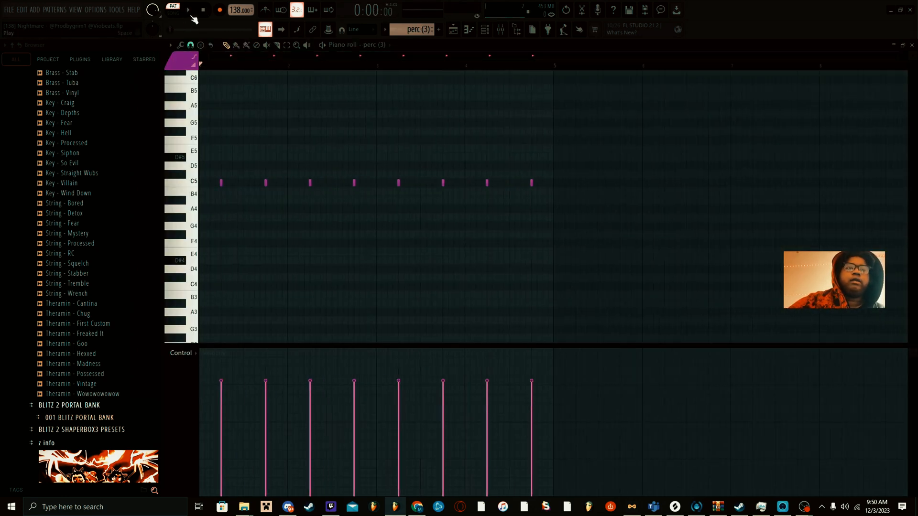
pyautogui.click(329, 48)
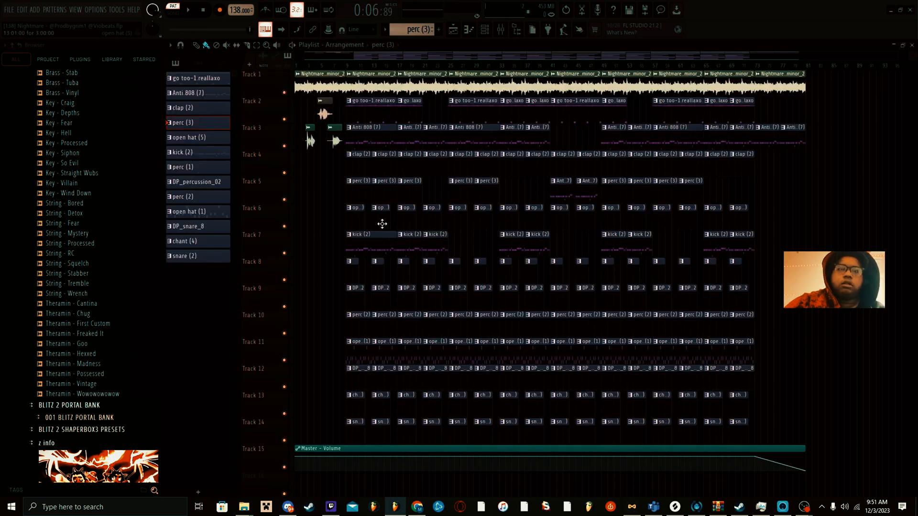
pyautogui.doubleClick(353, 190)
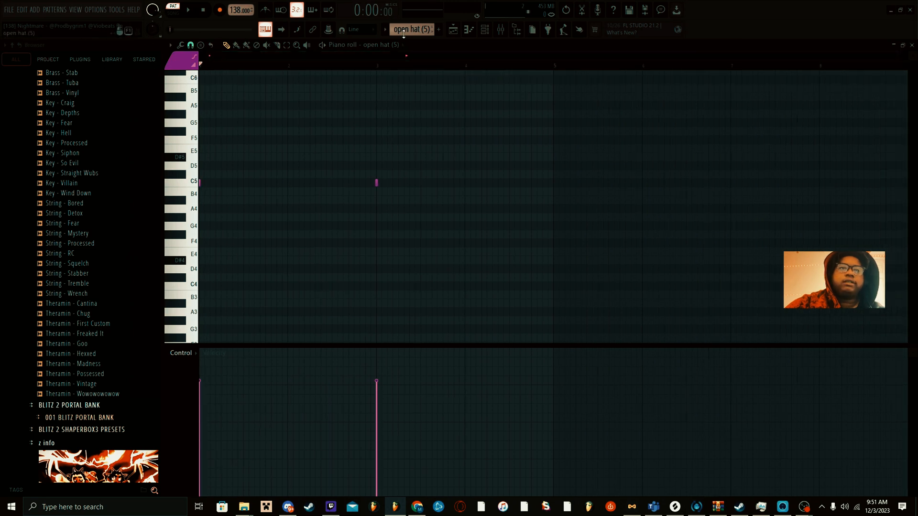
pyautogui.click(323, 46)
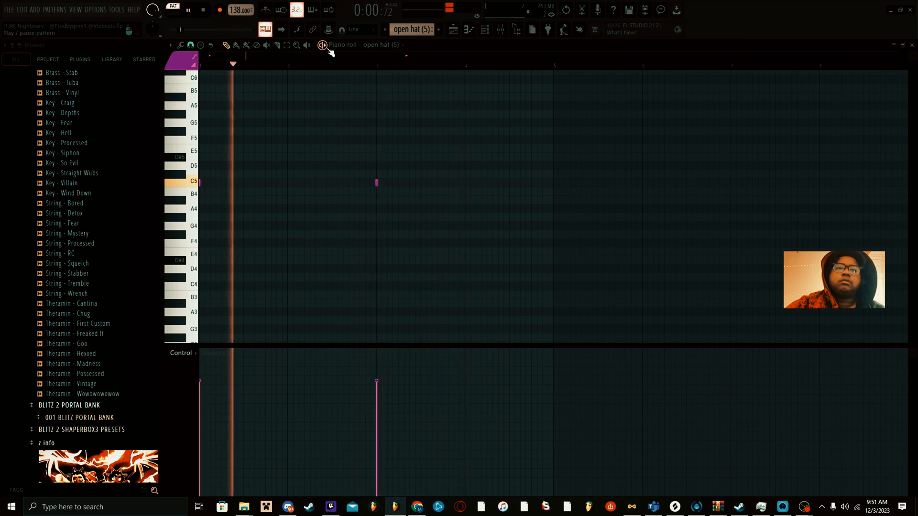
pyautogui.click(485, 33)
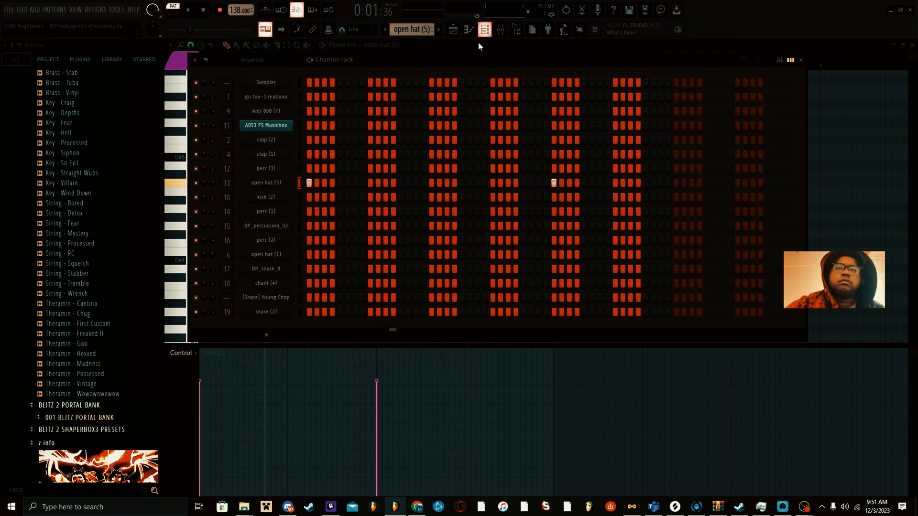
# - Play the kick (2) pattern and open the perc (1) pattern from the playlist to examine its notes
pyautogui.press('space')
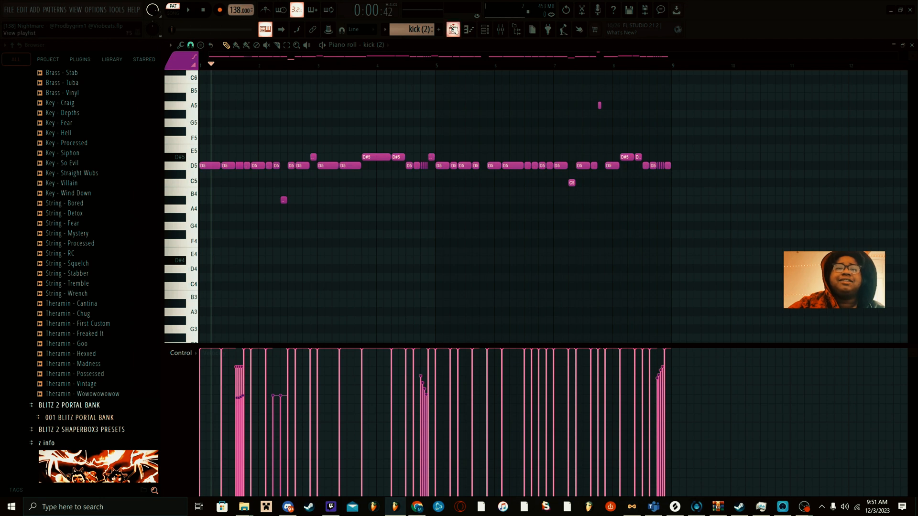
pyautogui.click(454, 30)
pyautogui.doubleClick(354, 242)
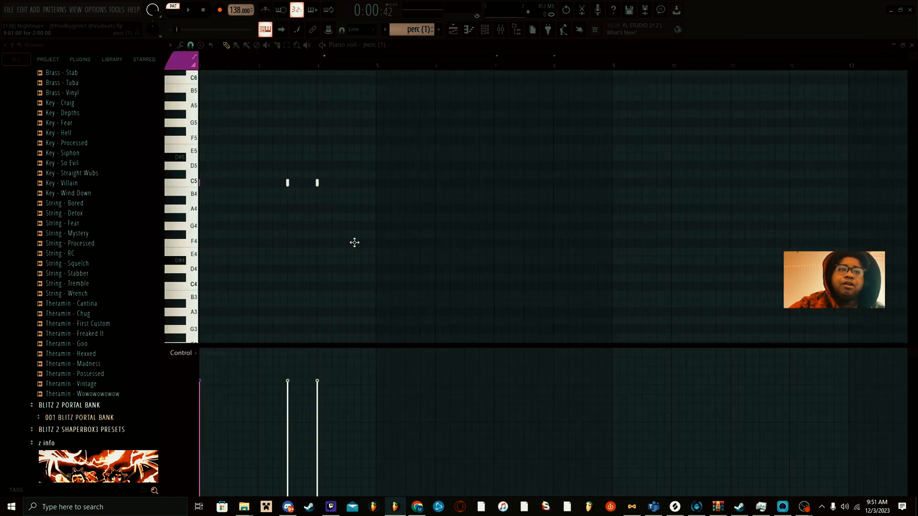
pyautogui.scroll(-3, 461, 76)
pyautogui.scroll(2, 466, 69)
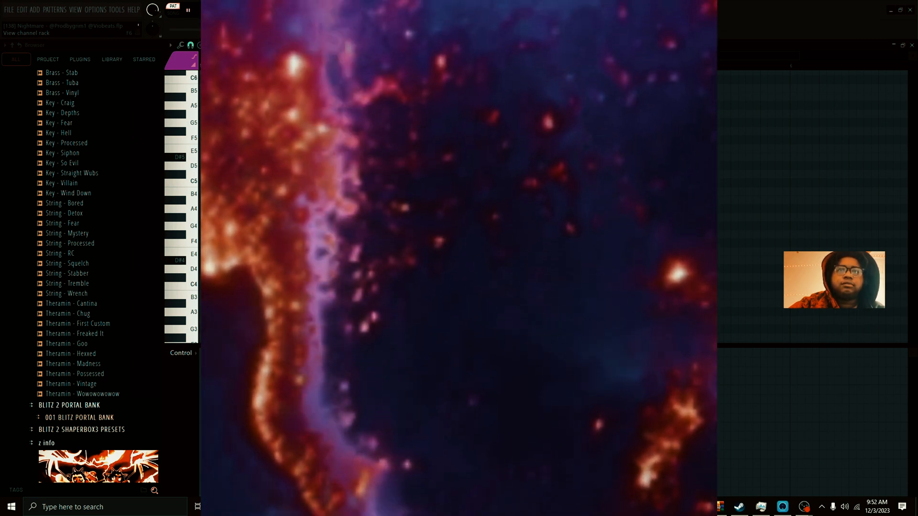
# - Play the open hat (1) pattern in the piano roll and return to the playlist
pyautogui.press('F6')
pyautogui.press('F6')
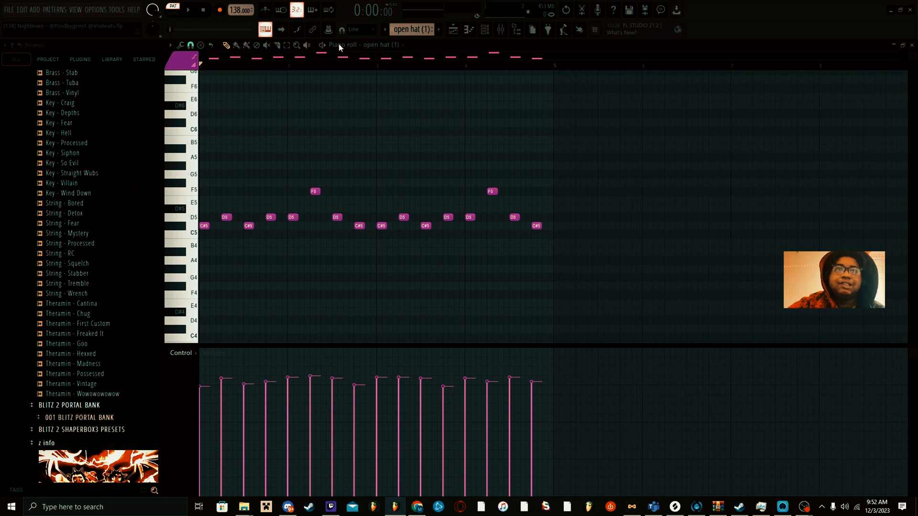
pyautogui.press('space')
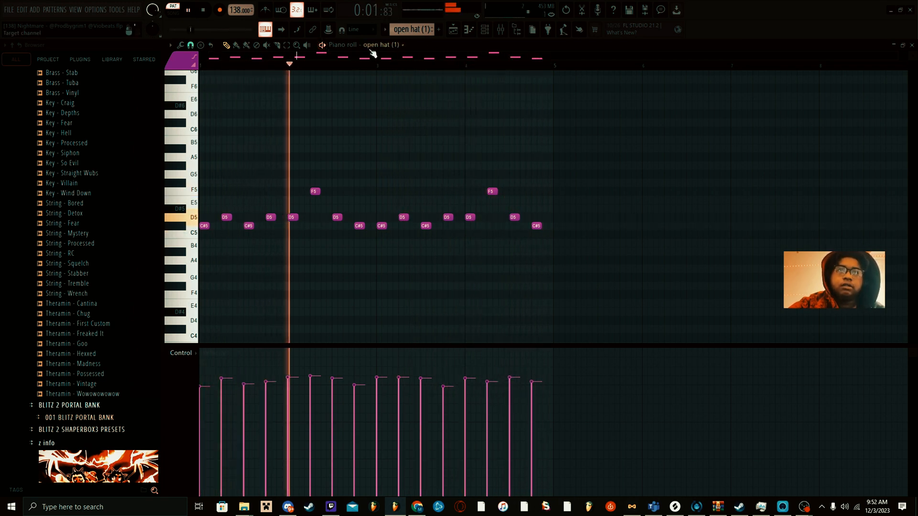
pyautogui.click(323, 45)
pyautogui.click(468, 30)
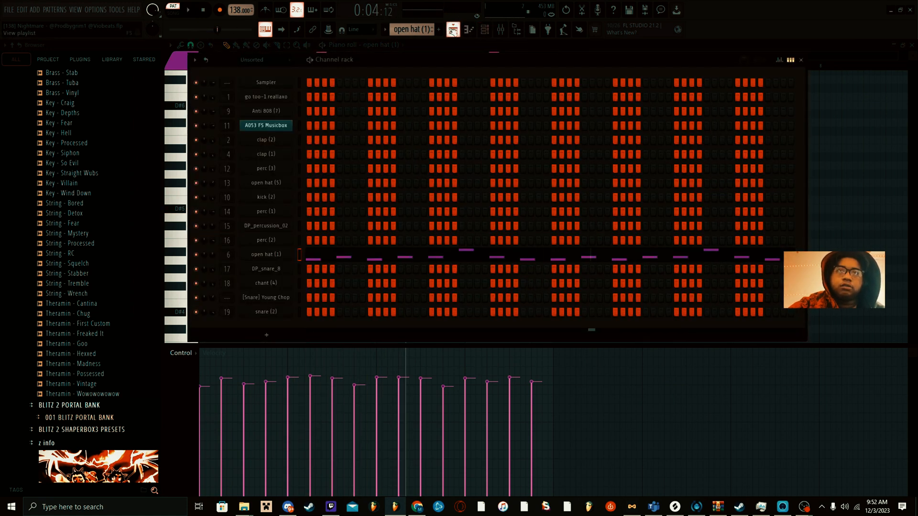
pyautogui.click(452, 30)
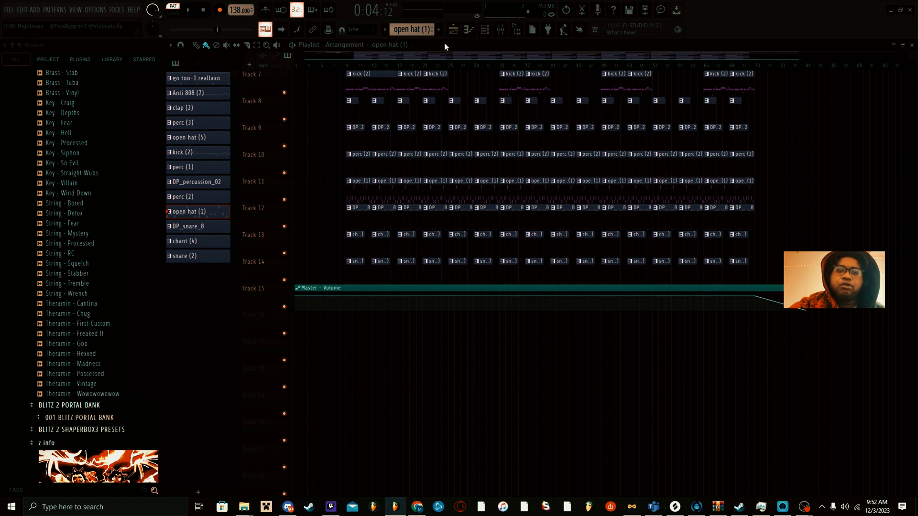
# - Open the DP_snare_8 pattern on Track 12, play it from the start, and return to the playlist
pyautogui.doubleClick(362, 221)
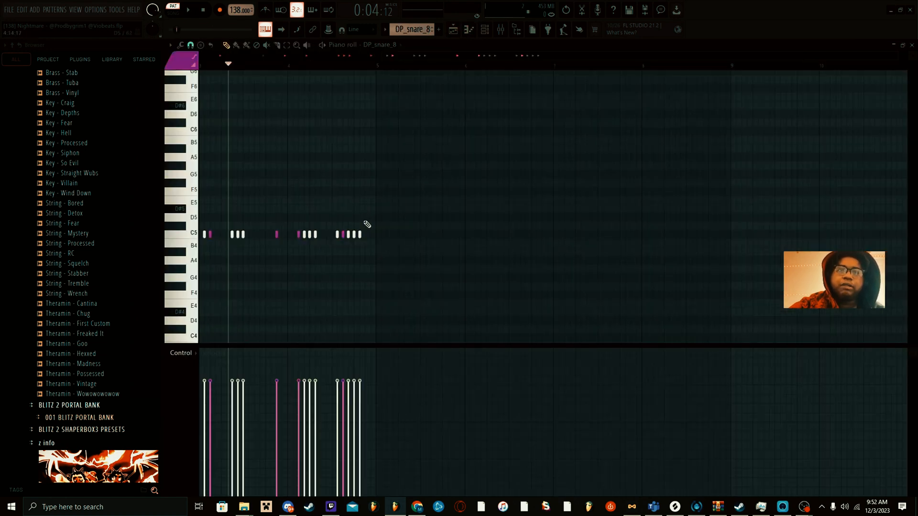
pyautogui.click(210, 64)
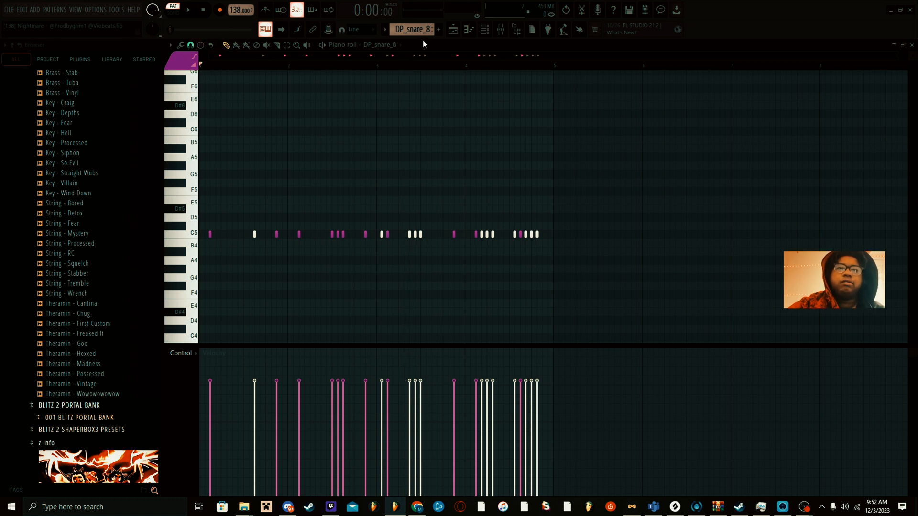
pyautogui.click(322, 45)
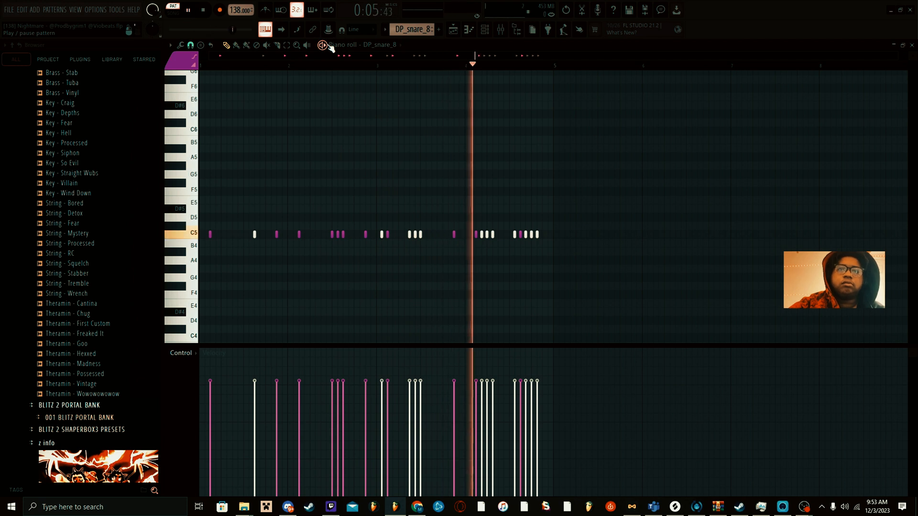
pyautogui.click(328, 45)
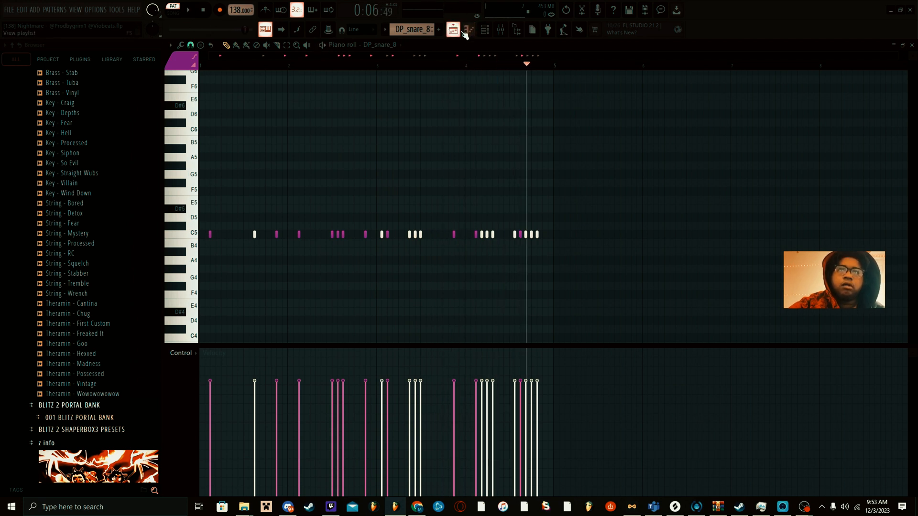
pyautogui.click(453, 29)
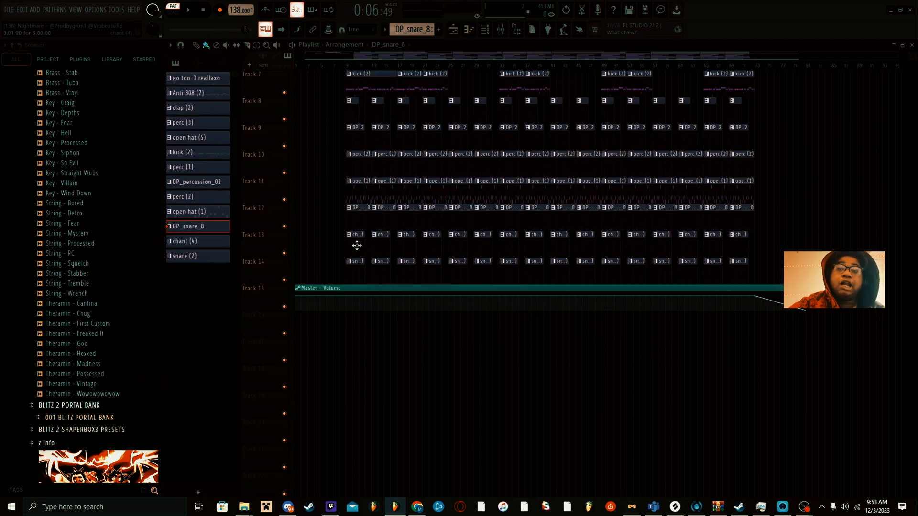
# - Open the chant (4) pattern on Track 13 in the piano roll and play back its notes
pyautogui.click(355, 236)
pyautogui.doubleClick(356, 239)
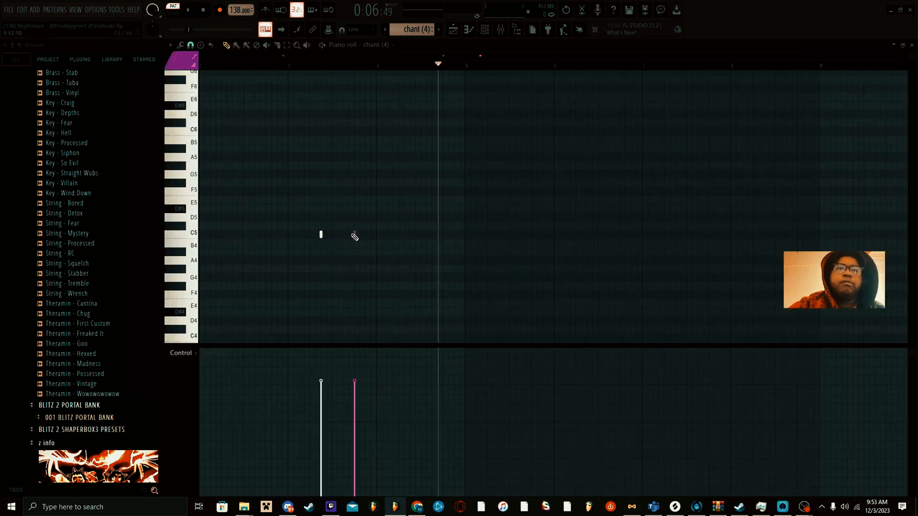
pyautogui.scroll(-4, 403, 74)
pyautogui.scroll(-2, 409, 68)
pyautogui.scroll(2, 287, 112)
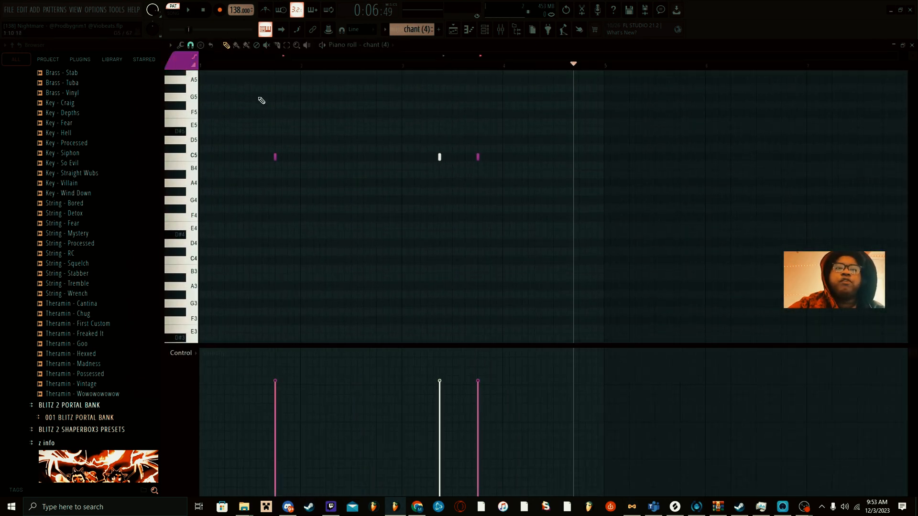
pyautogui.click(239, 67)
pyautogui.press('space')
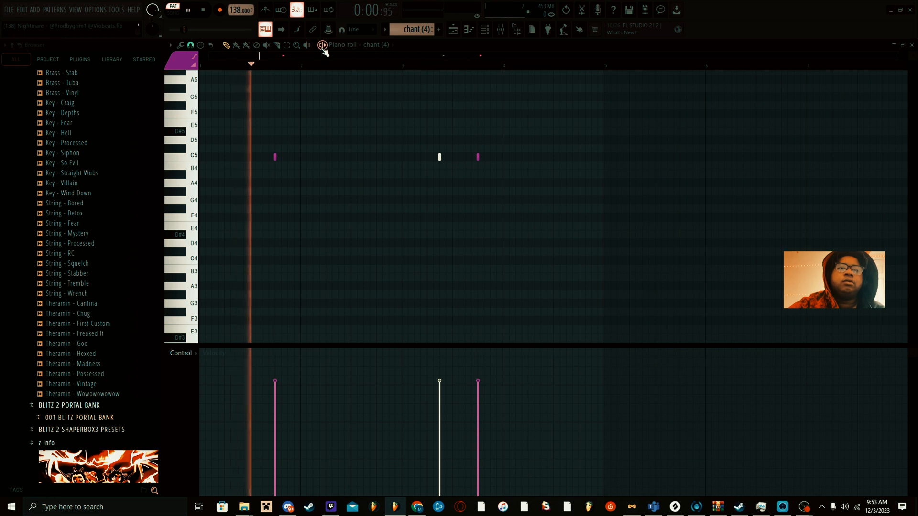
pyautogui.scroll(2, 529, 164)
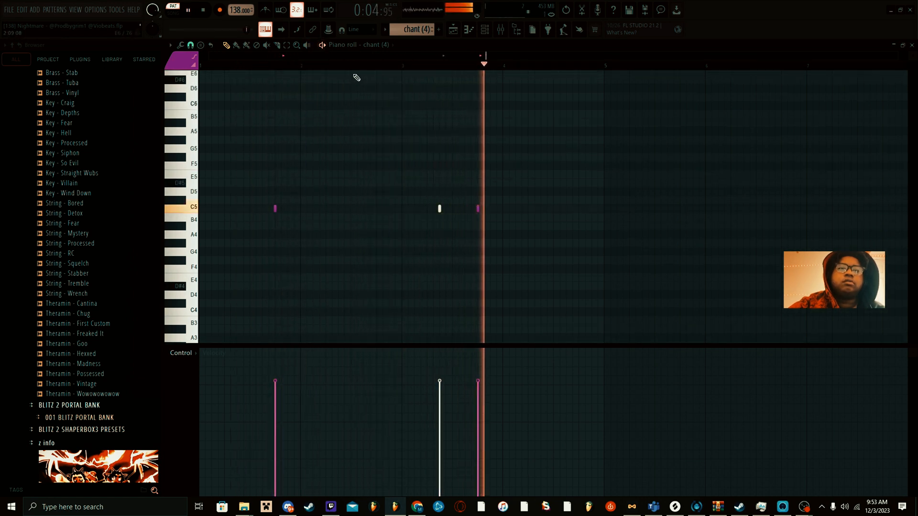
pyautogui.press('space')
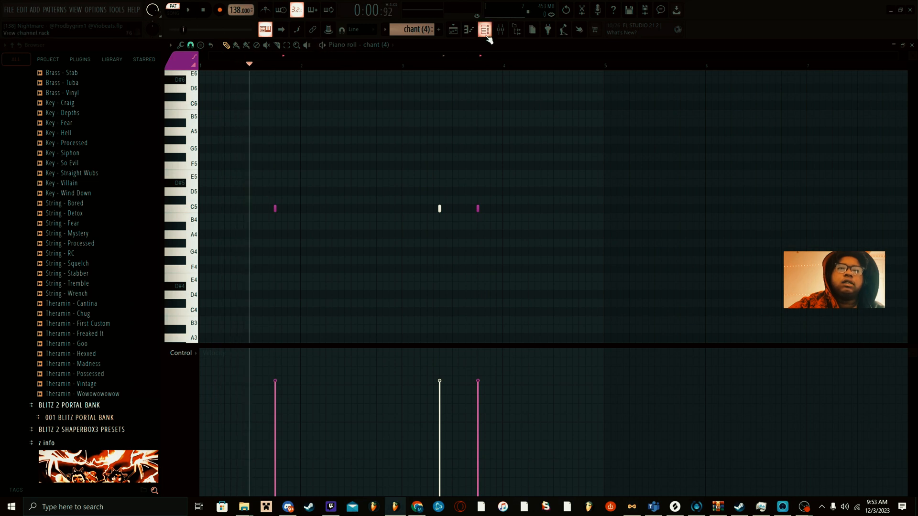
# - Show the channel rack and open the chant (4) channel's sampler settings
pyautogui.click(484, 29)
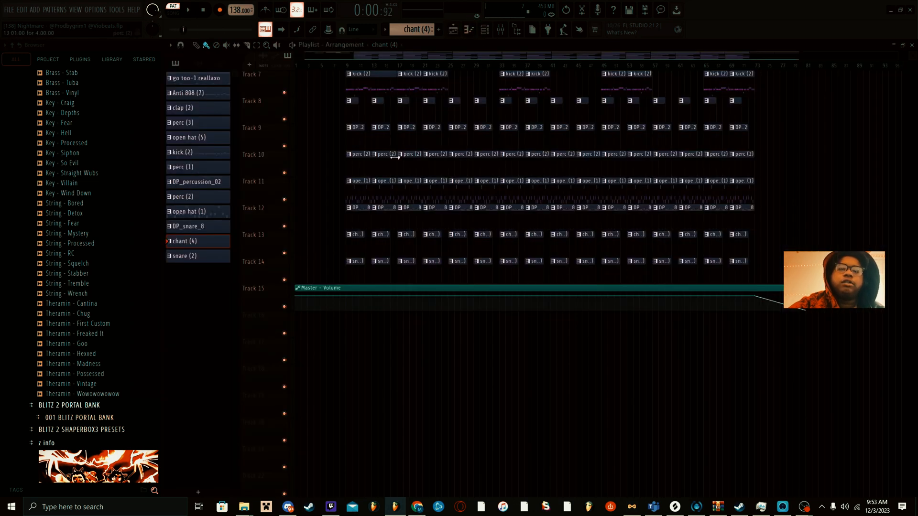
pyautogui.click(484, 29)
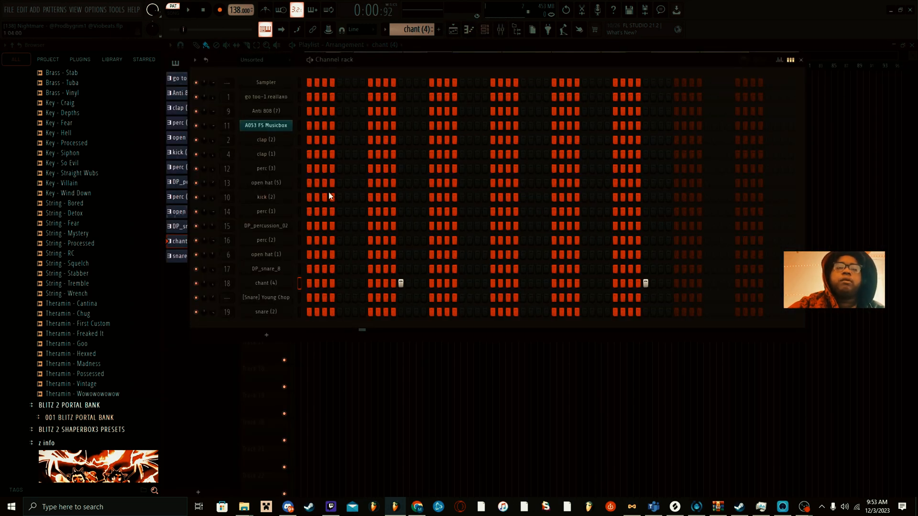
pyautogui.click(288, 283)
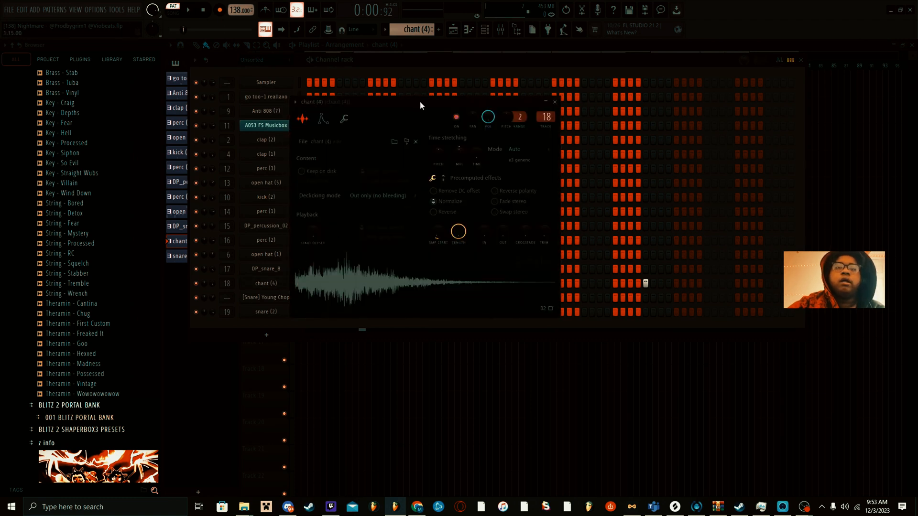
# - Reposition the chant (4) sampler window over the channel rack and preview the chant sample
pyautogui.moveTo(420, 100); pyautogui.dragTo(450, 102)
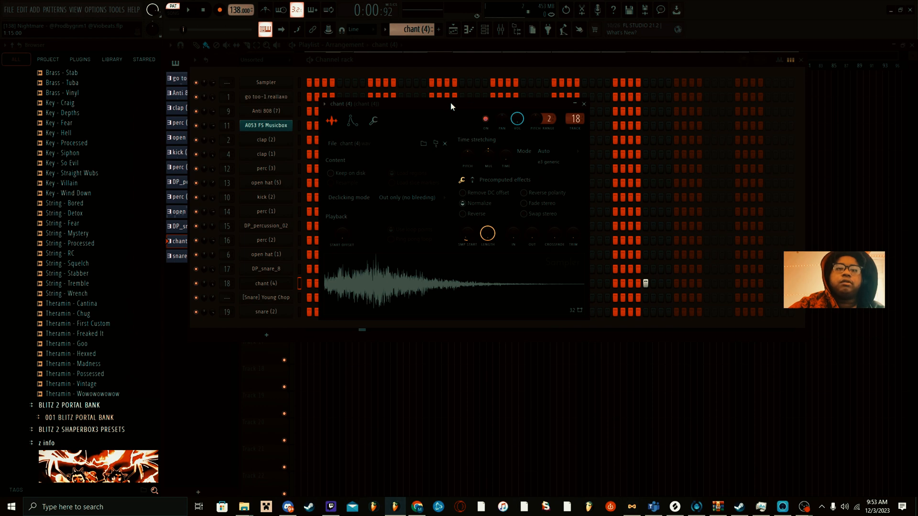
pyautogui.moveTo(450, 103); pyautogui.dragTo(452, 90)
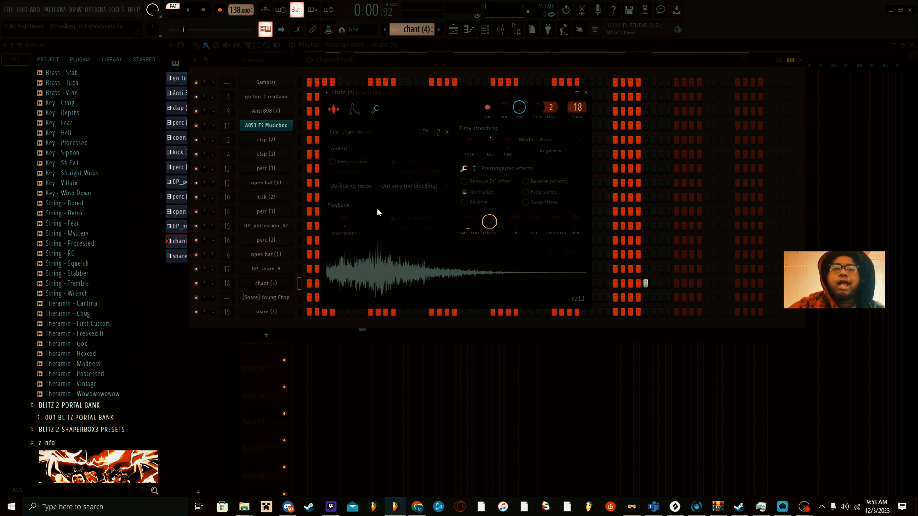
pyautogui.click(438, 270)
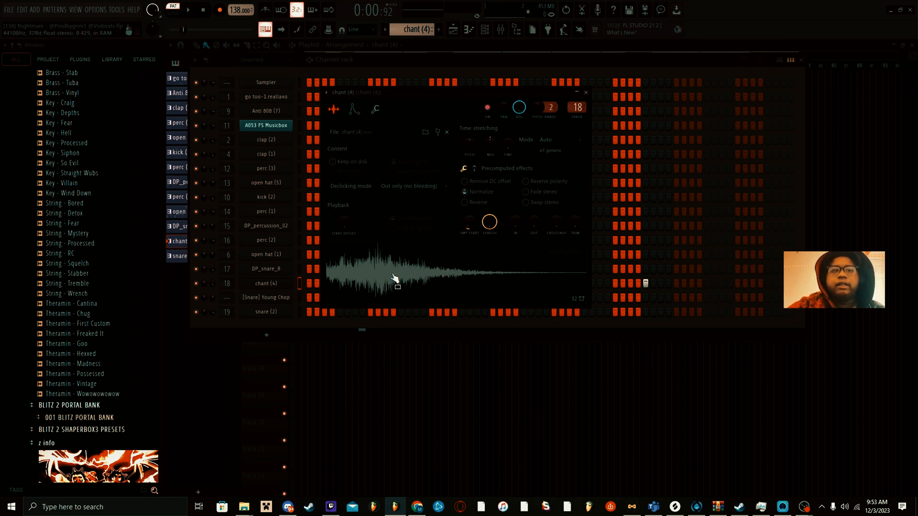
# - Compare the chant (4) sample with its start offset reduced and restored to 9%, and close the sampler settings
pyautogui.moveTo(470, 218); pyautogui.dragTo(474, 222)
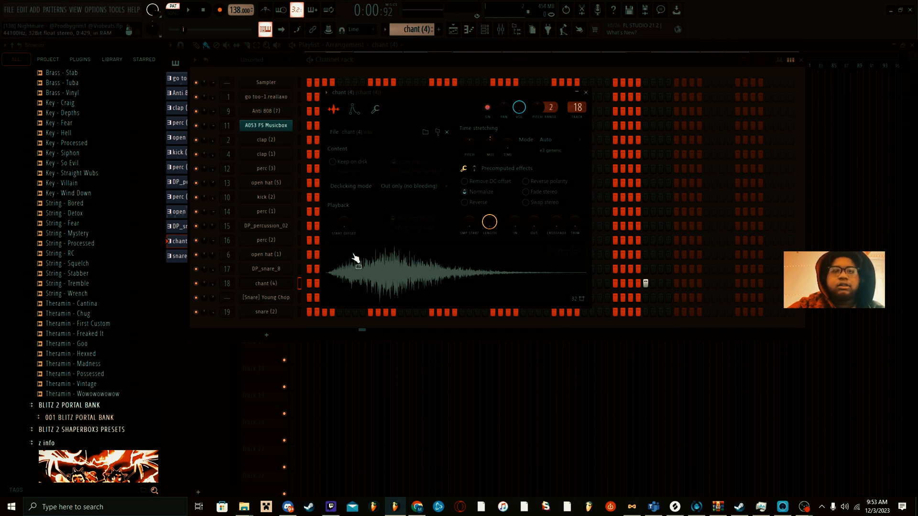
pyautogui.moveTo(472, 222)
pyautogui.mouseDown()
pyautogui.moveTo(472, 212)
pyautogui.moveTo(471, 230)
pyautogui.mouseUp()
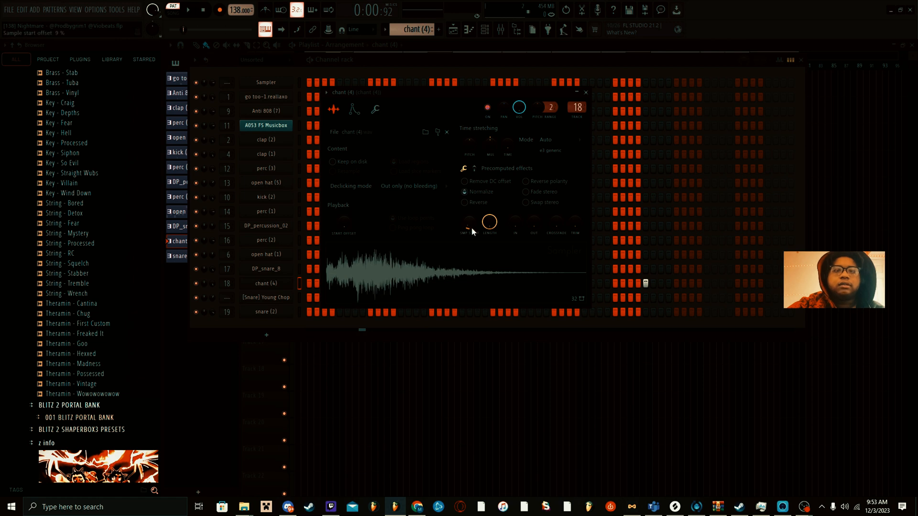
pyautogui.click(531, 180)
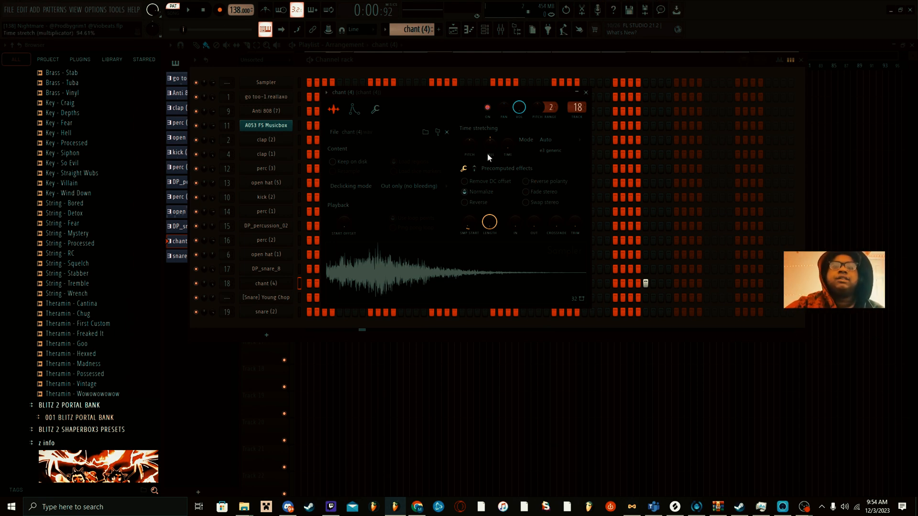
pyautogui.click(395, 255)
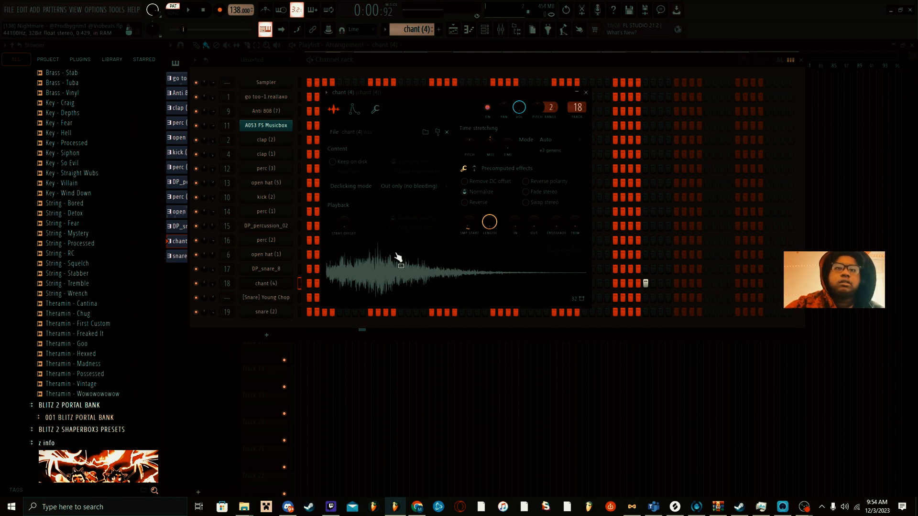
pyautogui.click(529, 66)
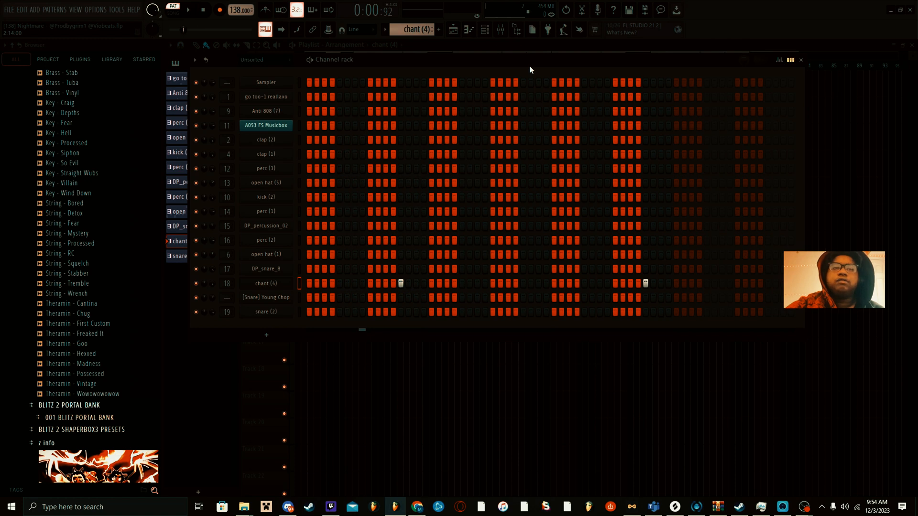
# - Return to the playlist and open the snare (2) pattern on Track 14 in the piano roll
pyautogui.click(453, 29)
pyautogui.scroll(2, 429, 224)
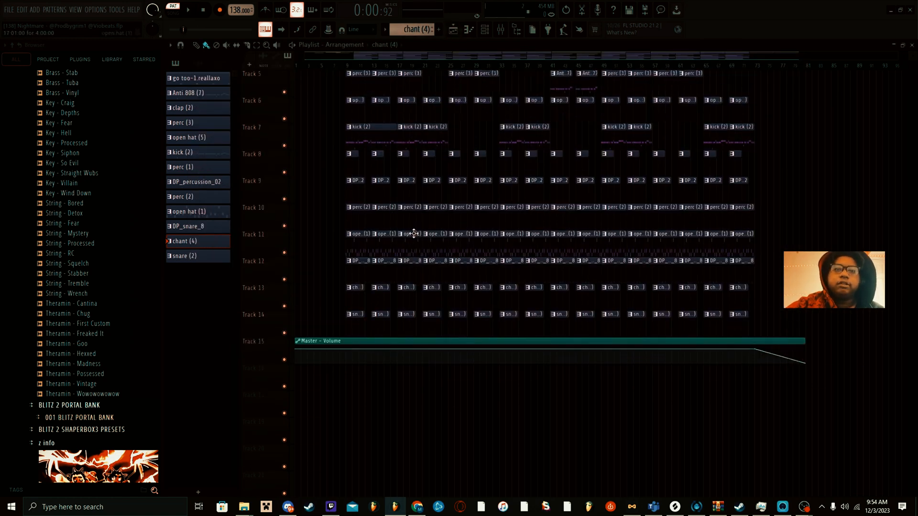
pyautogui.doubleClick(356, 325)
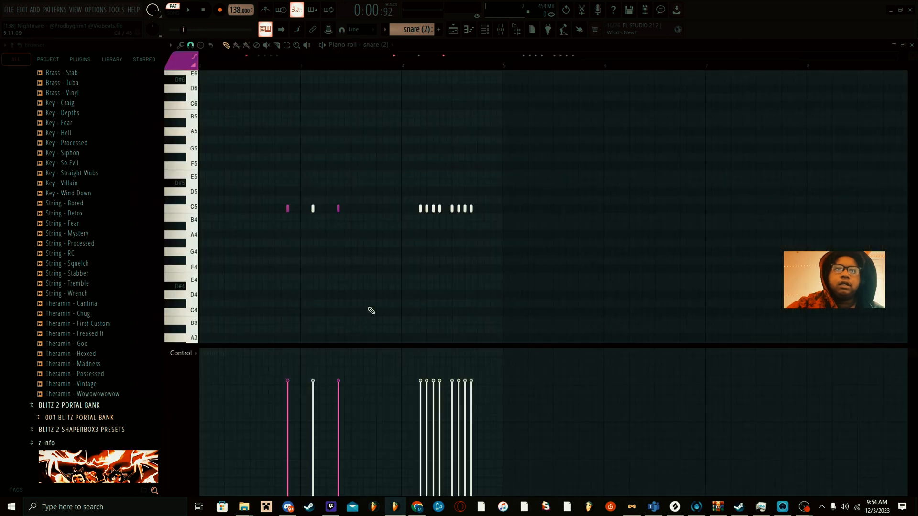
pyautogui.scroll(-2, 412, 76)
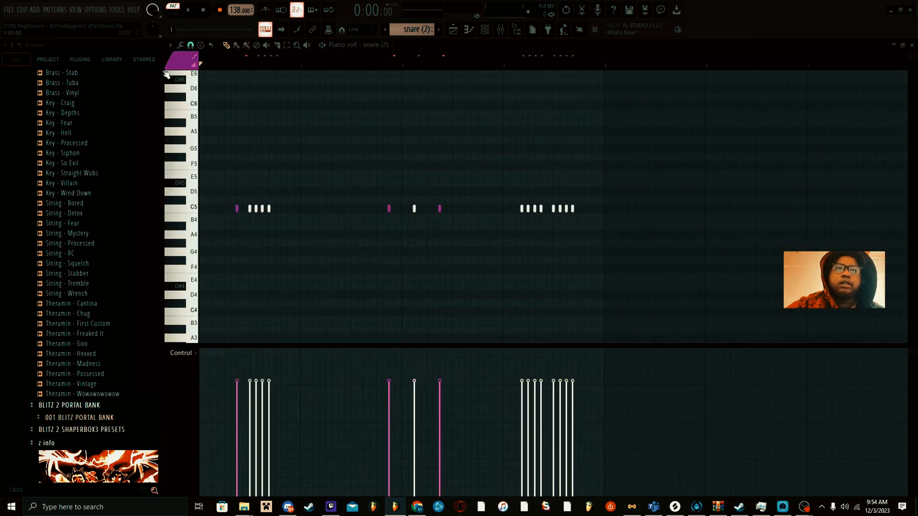
# - Play the snare (2) pattern, restart it from the beginning, and return to the playlist's upper tracks
pyautogui.click(190, 11)
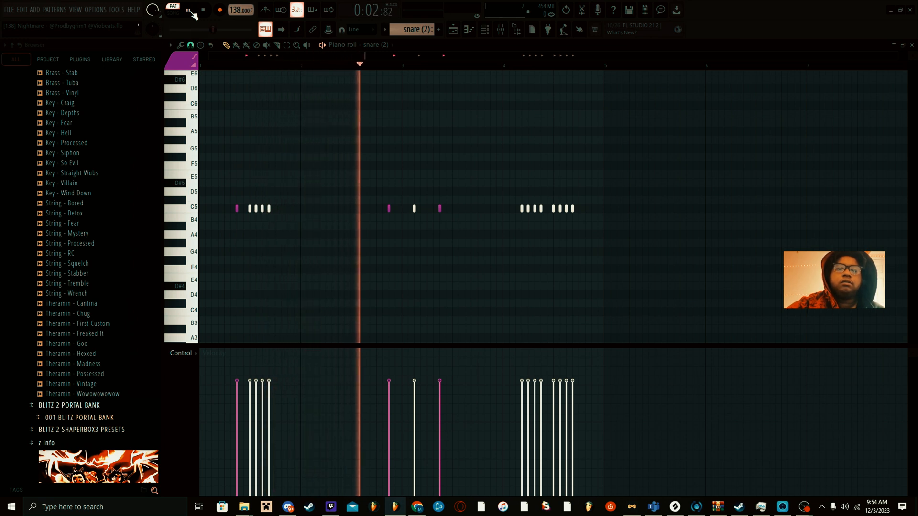
pyautogui.click(204, 10)
pyautogui.click(192, 11)
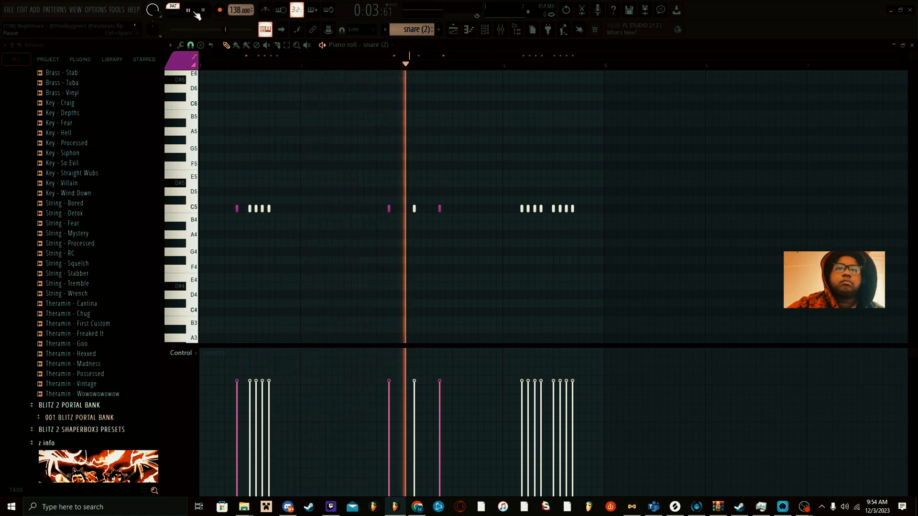
pyautogui.click(194, 13)
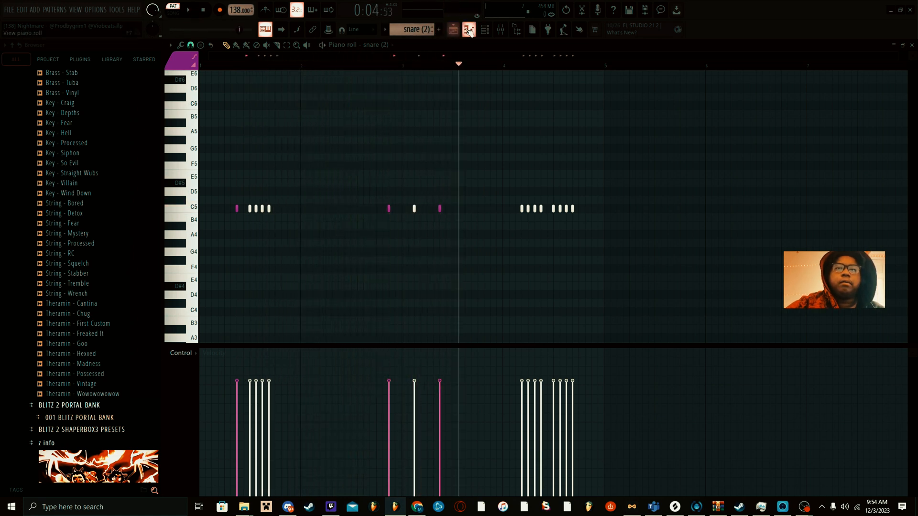
pyautogui.click(453, 29)
pyautogui.scroll(1, 435, 182)
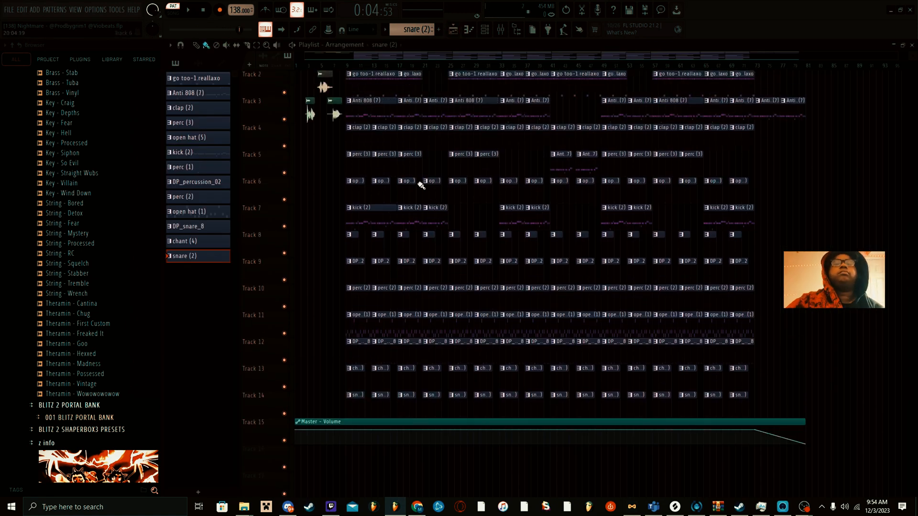